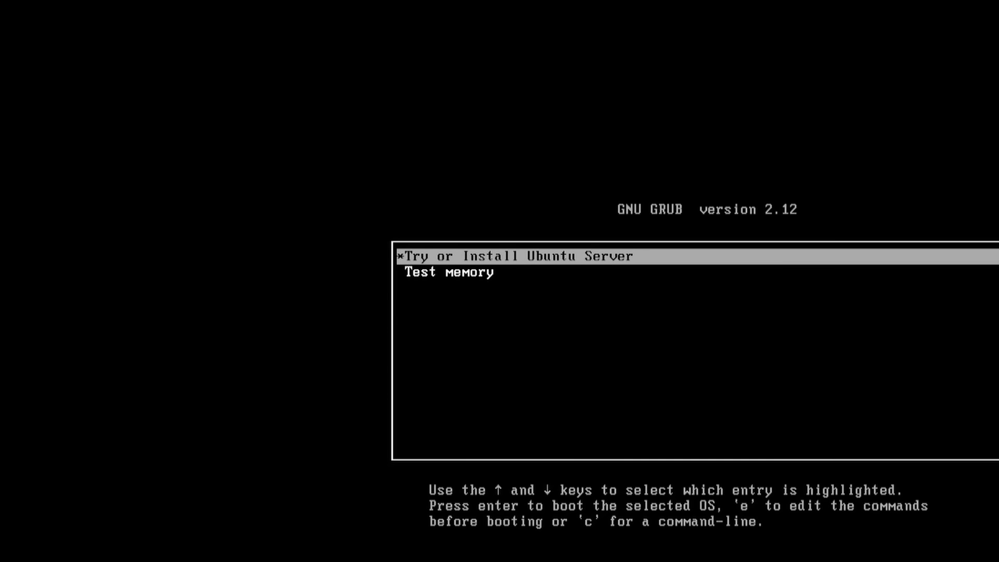
Start the Ubuntu Server installation in English and continue past the installer update offer to the installation type choice
key(Return)
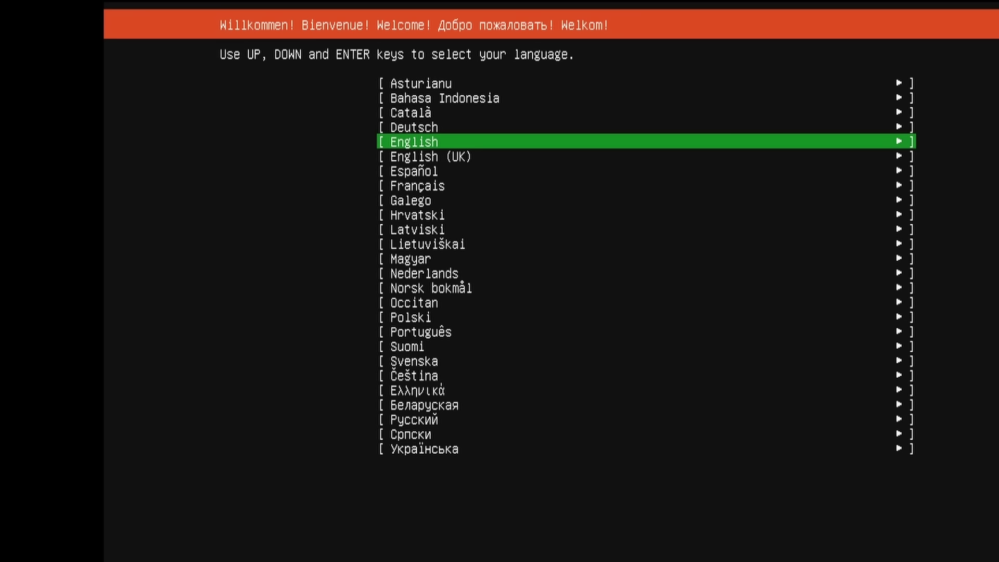
key(Return)
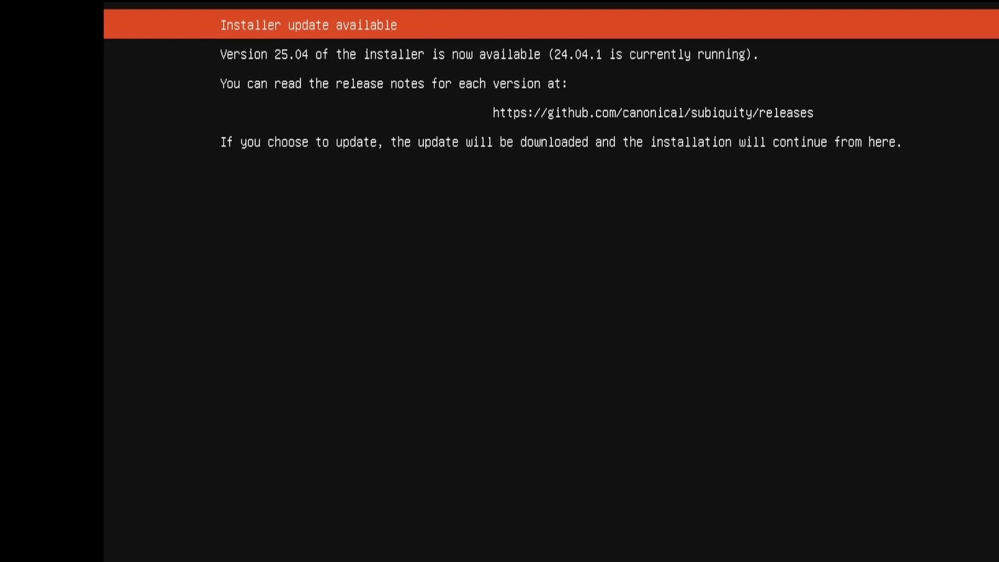
key(Return)
key(Return)
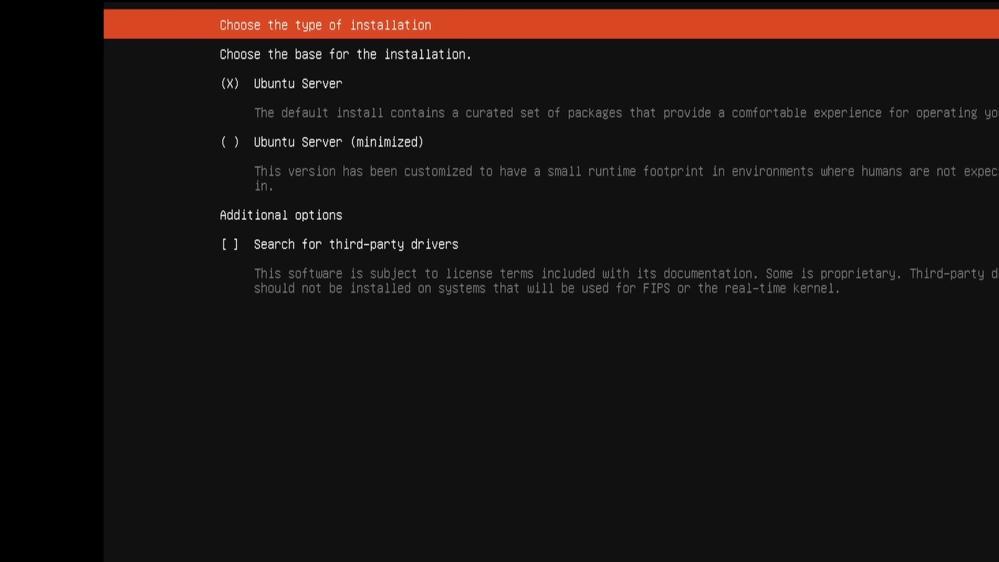
Accept the standard Ubuntu Server base, the DHCP network configuration, a blank proxy address and the default archive mirror
key(Return)
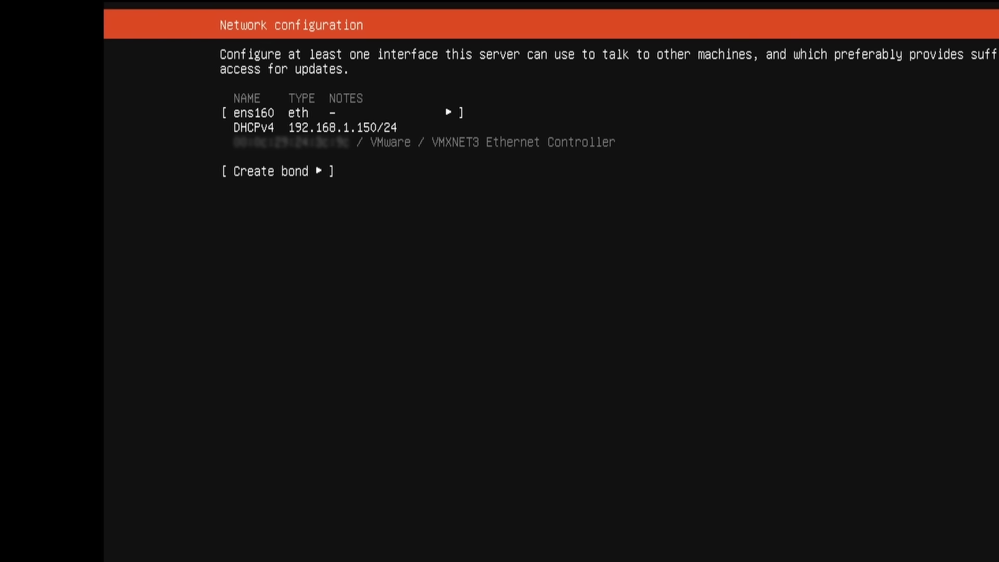
key(Return)
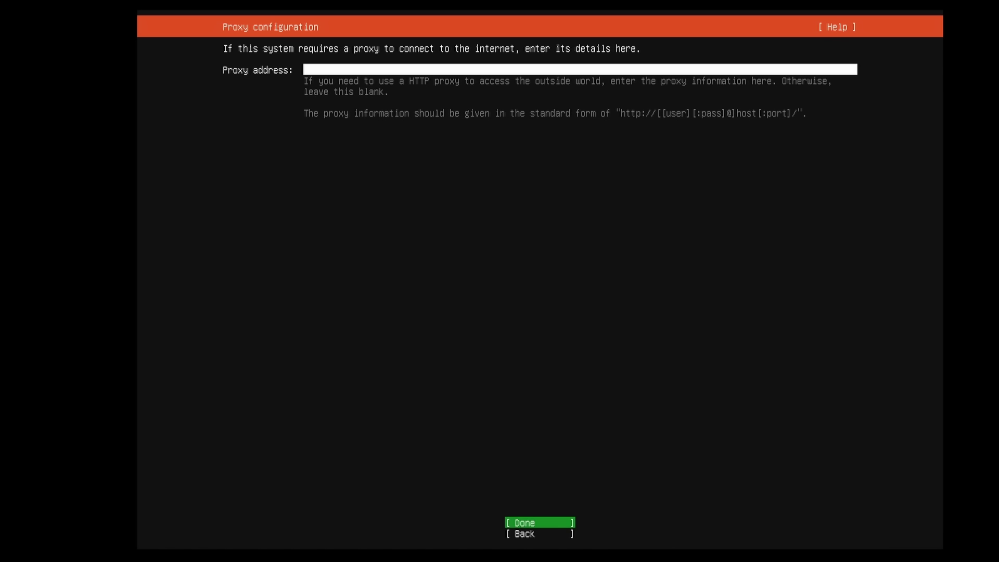
key(Return)
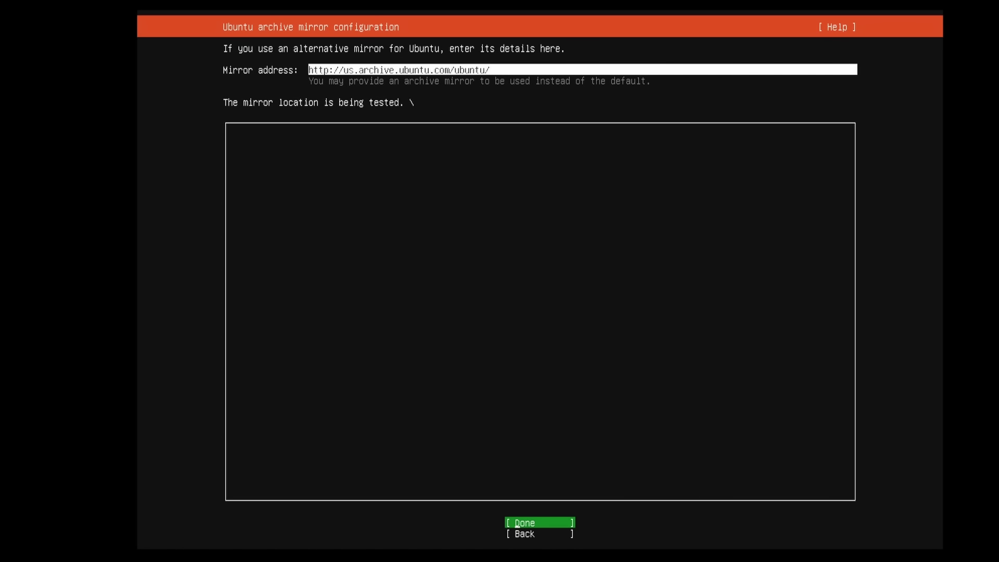
key(Return)
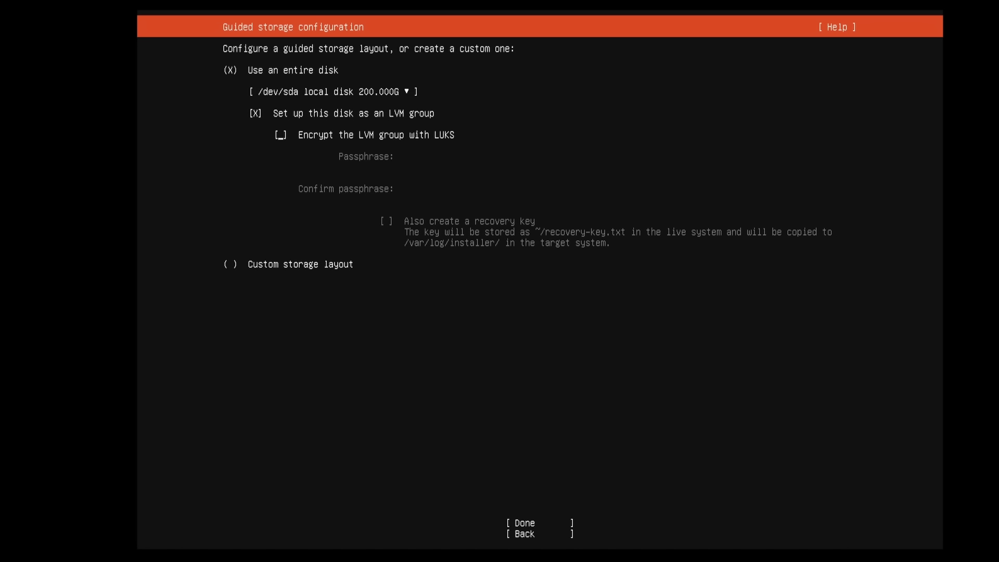
Use the entire /dev/sda disk as an unencrypted LVM group for the guided storage layout
key(Down)
key(Down)
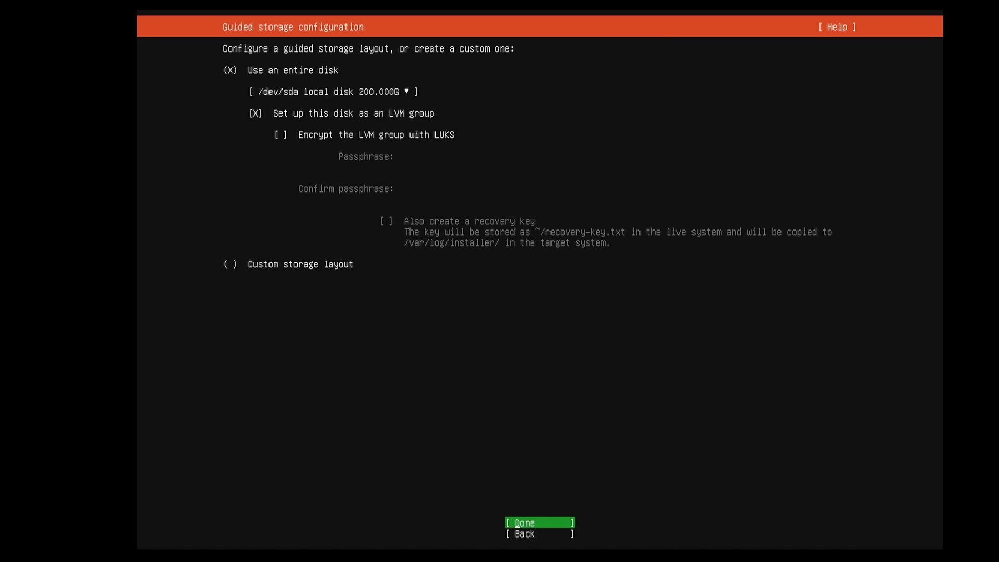
key(Return)
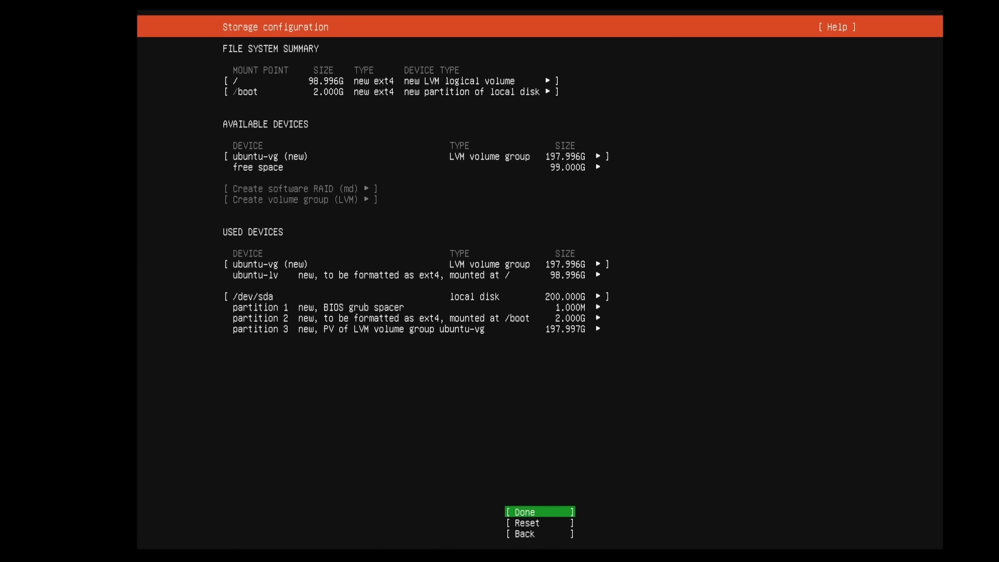
Start a new logical volume in the free space of ubuntu-vg and name it swamp
key(Up)
key(Up)
key(Up)
key(Up)
key(Up)
key(Up)
key(Up)
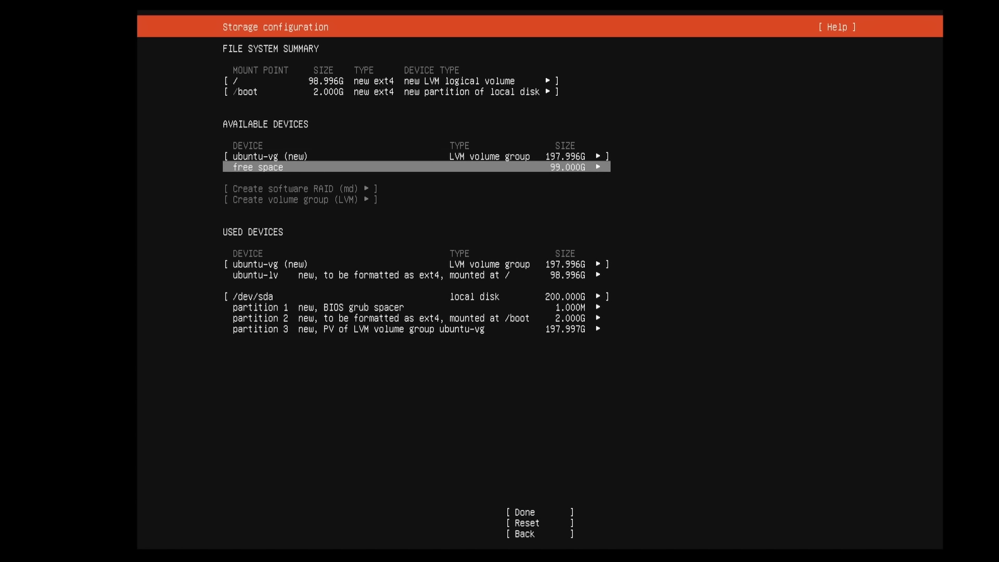
key(Return)
key(Down)
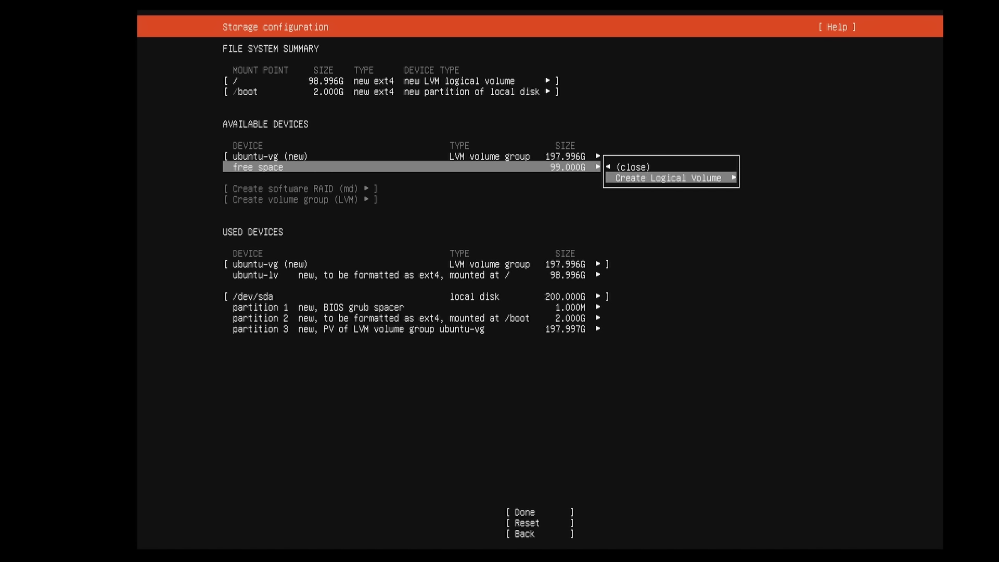
key(Return)
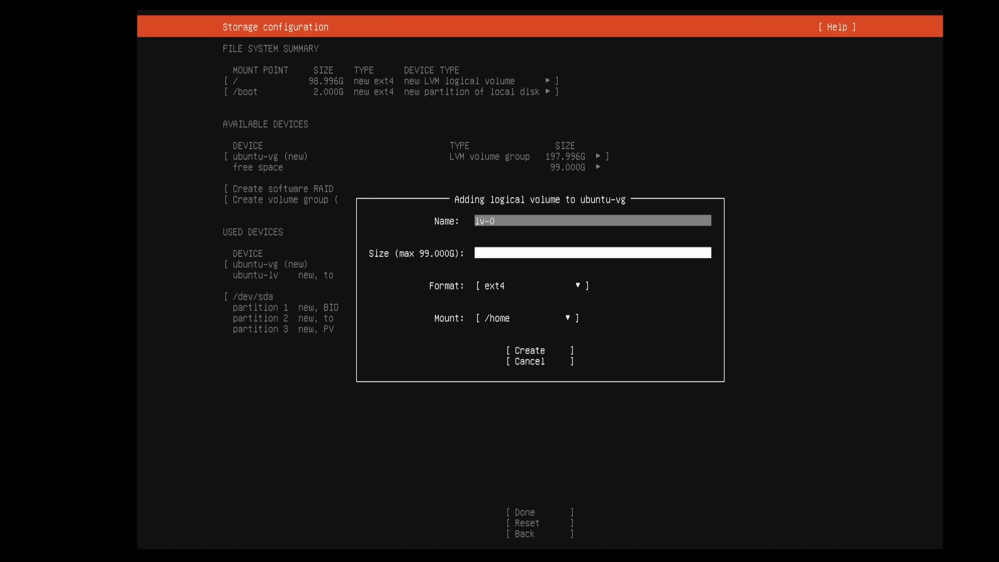
key(BackSpace)
key(BackSpace)
key(BackSpace)
key(BackSpace)
text(swamp)
key(Tab)
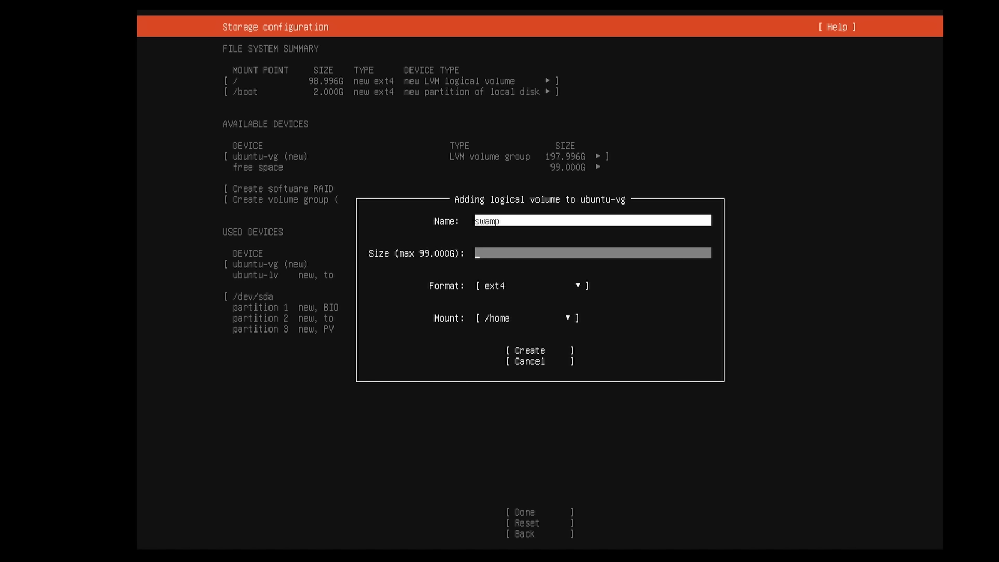
Set the size of the new logical volume to 8G
key(Up)
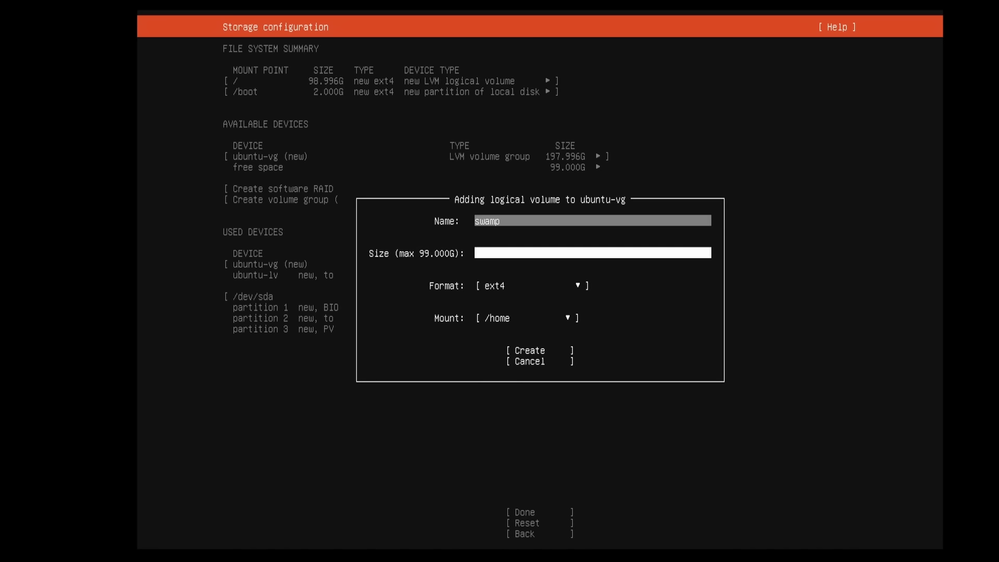
text(8)
key(BackSpace)
key(Tab)
text(8)
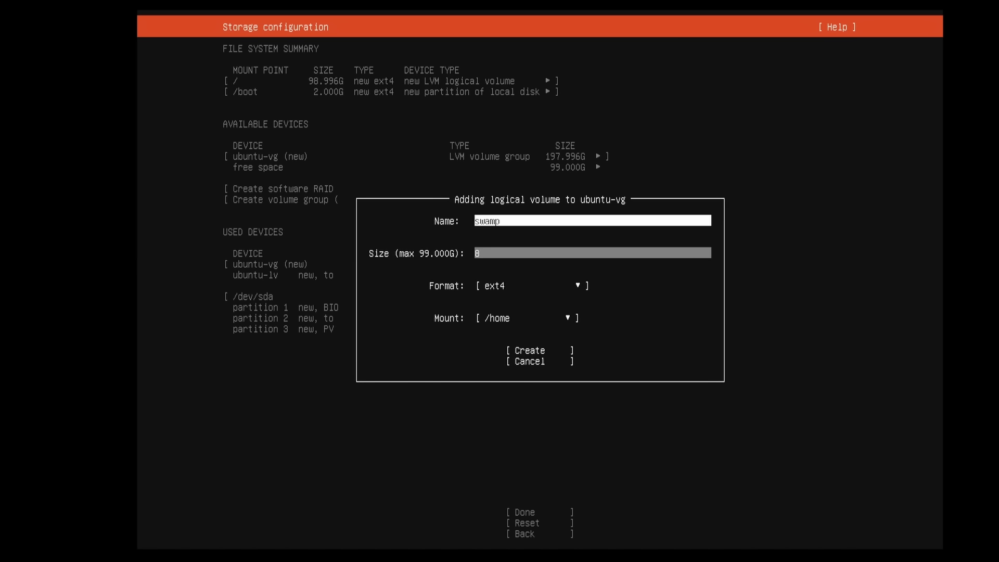
key(Tab)
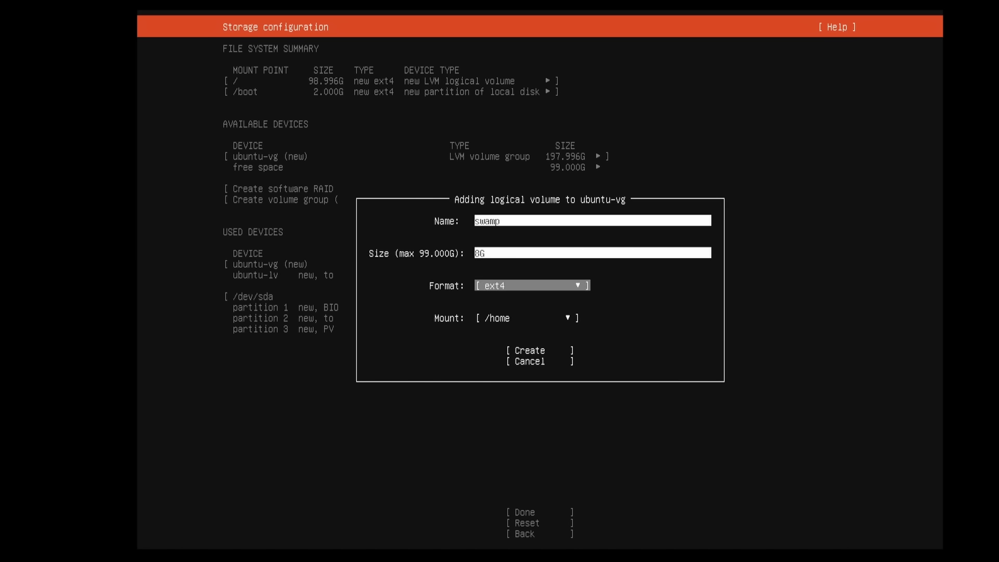
Set the swamp volume's format to swap and create the volume
key(Tab)
key(shift+Tab)
key(Return)
key(Down)
key(Down)
key(Down)
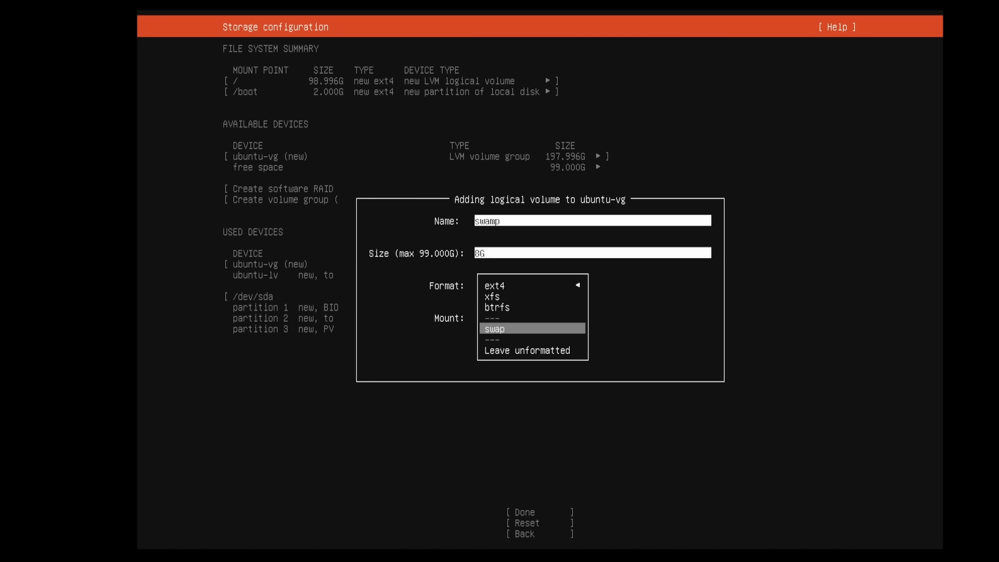
key(Return)
key(Tab)
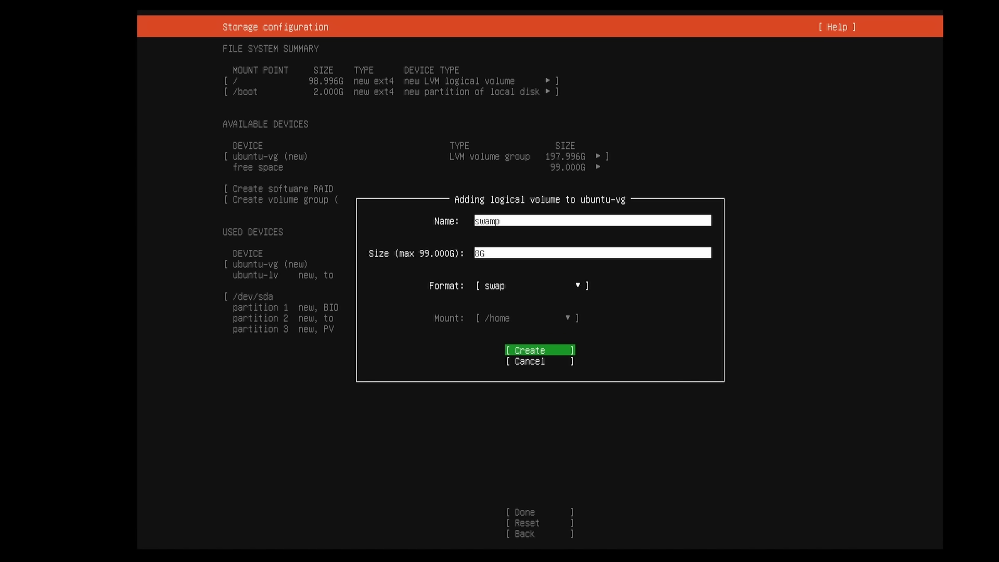
key(Return)
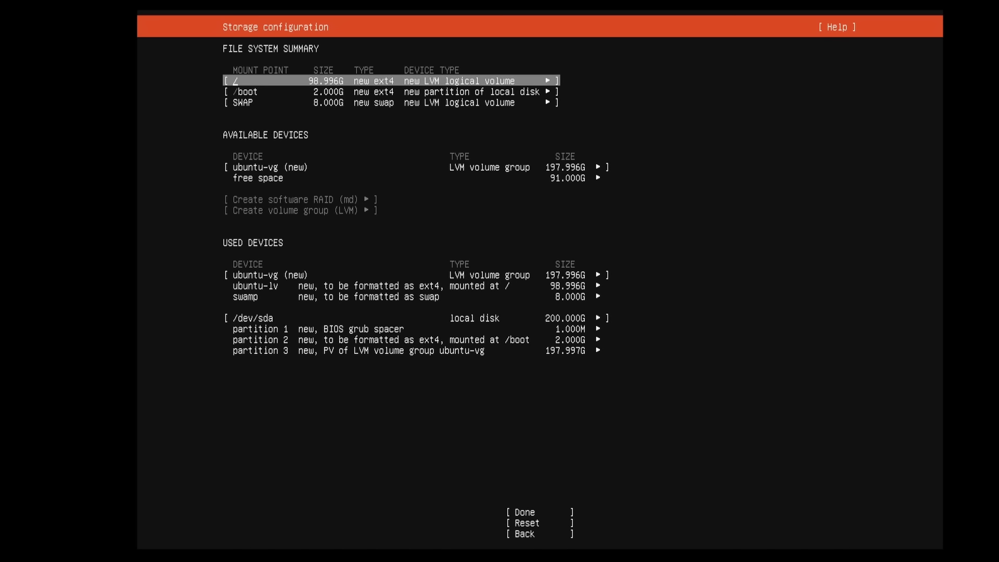
Enlarge the ubuntu-lv root volume to the maximum size of 189.996G and save the change
key(shift+Tab)
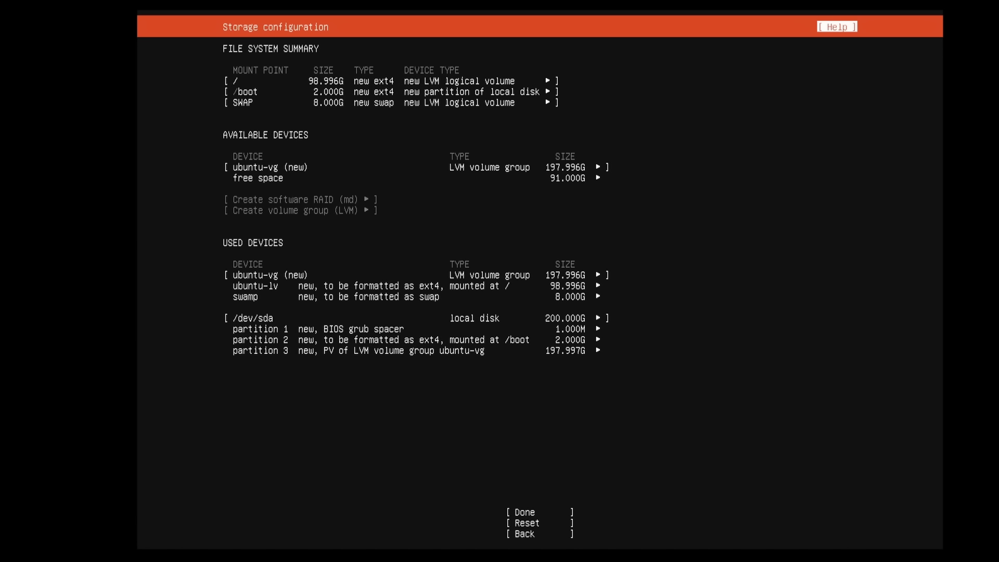
key(Down)
key(Down)
key(Down)
key(Down)
key(Down)
key(Down)
key(Down)
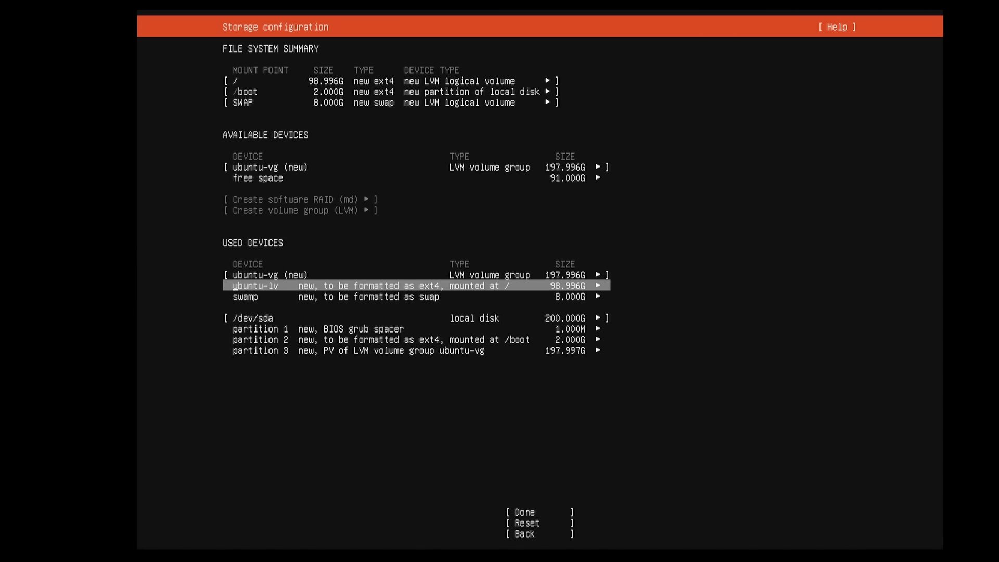
key(Return)
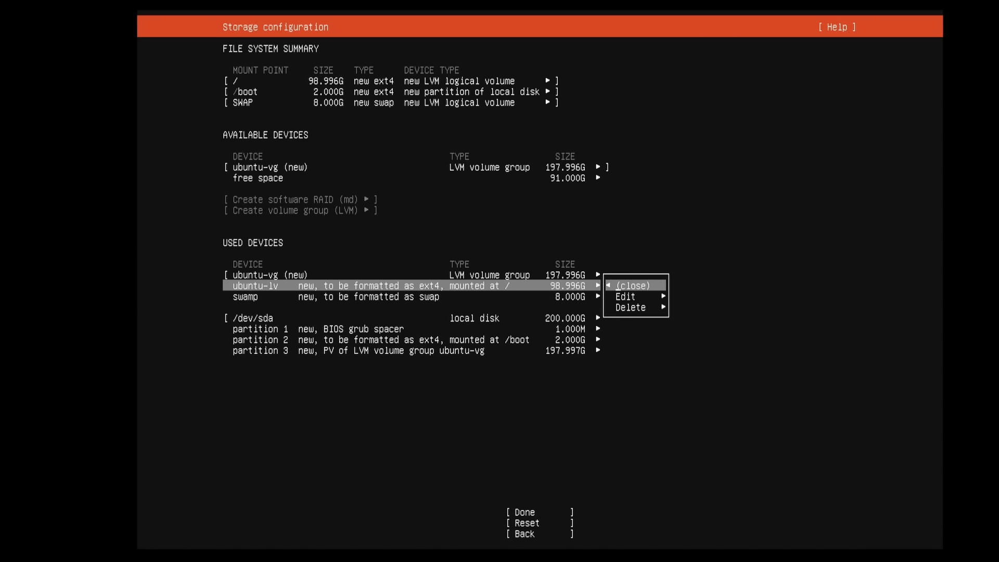
key(Down)
key(Return)
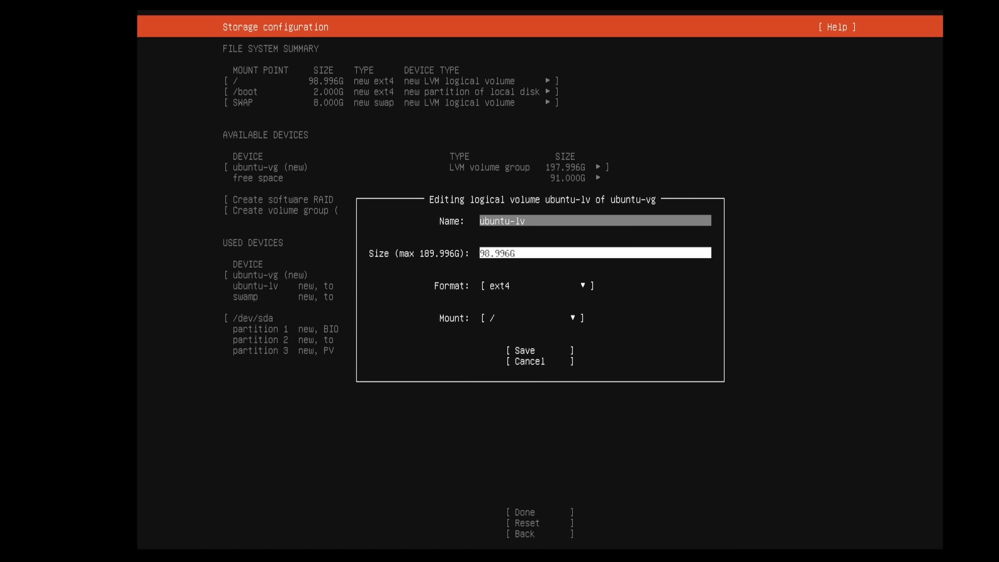
key(Tab)
key(Right)
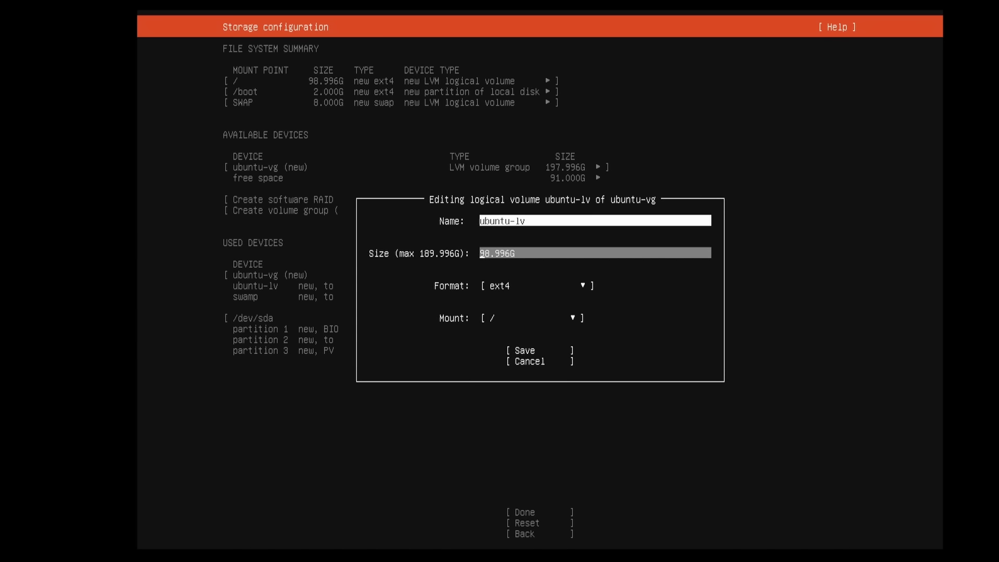
text(1)
key(Tab)
key(Tab)
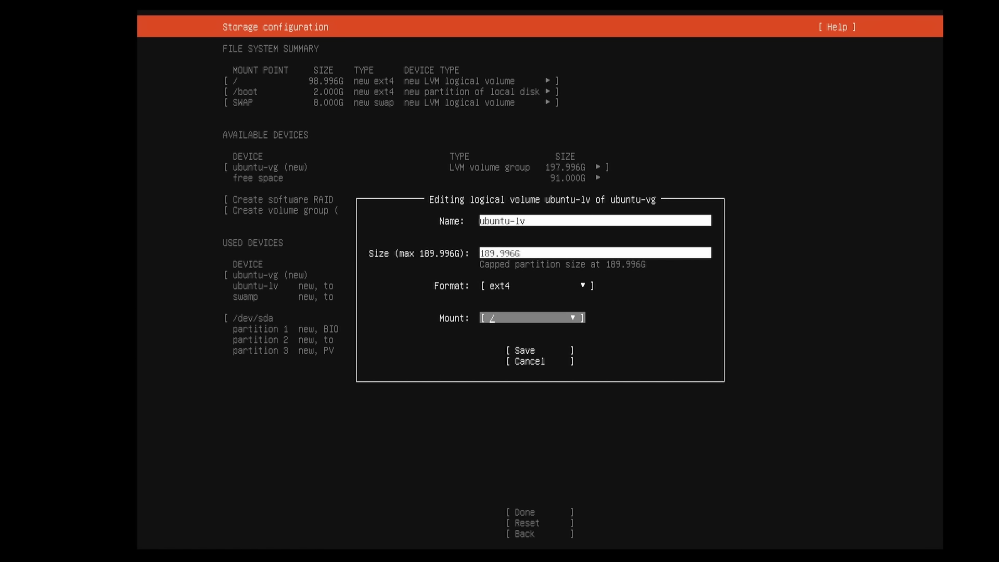
key(Tab)
key(Return)
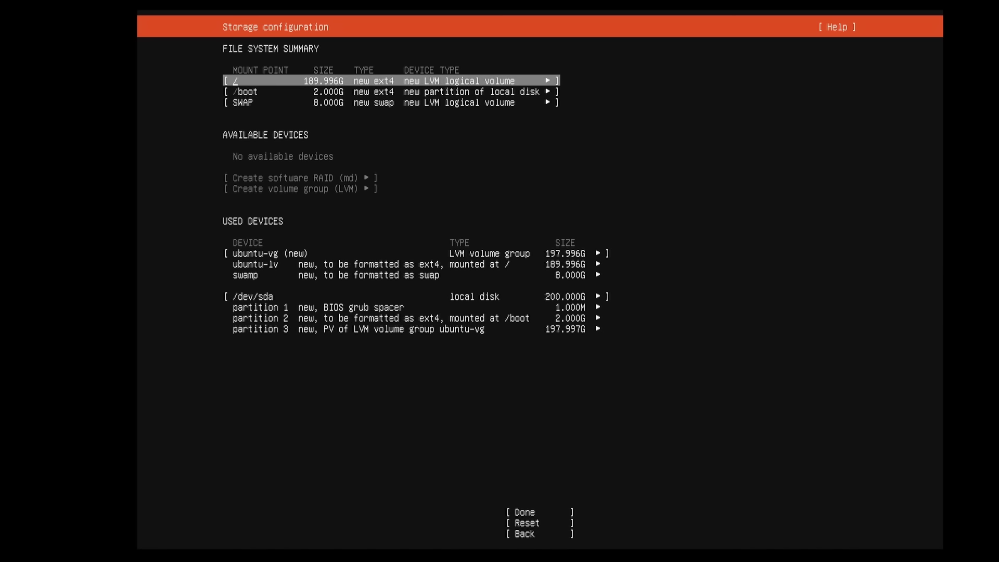
Finish the storage configuration and confirm the destructive formatting of the disk to begin the installation
key(Down)
key(Down)
key(Down)
key(Down)
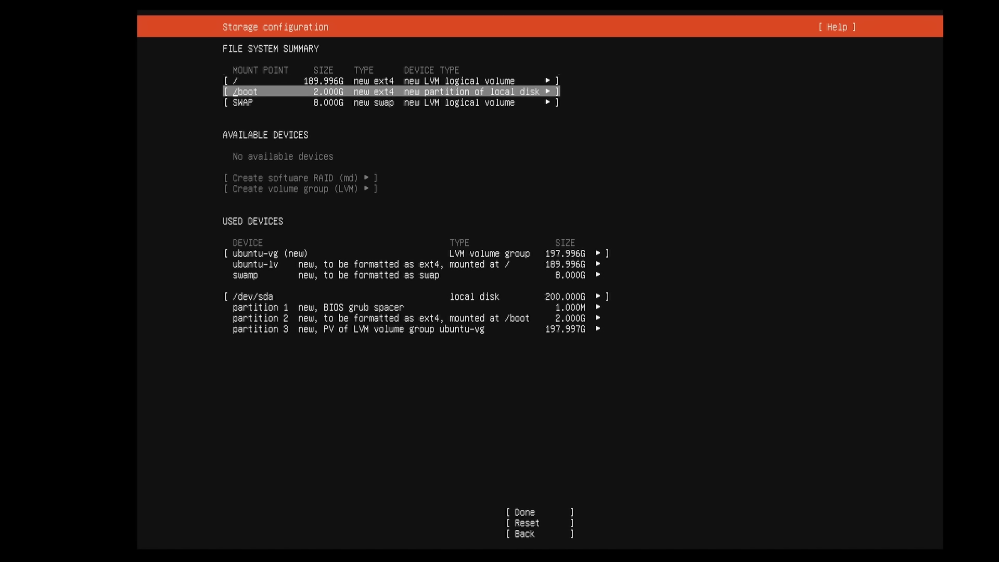
key(Down)
key(Down)
key(Down)
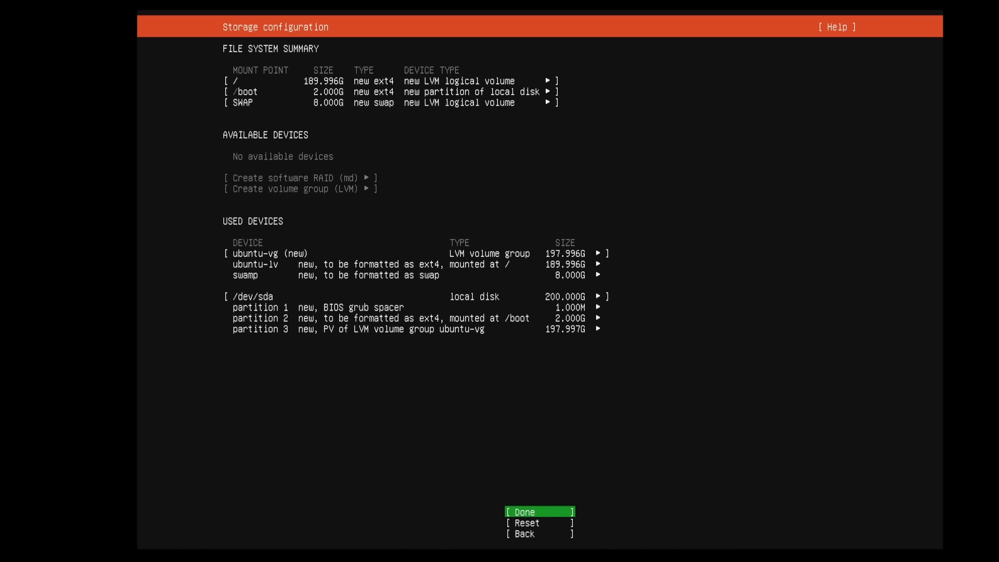
key(Return)
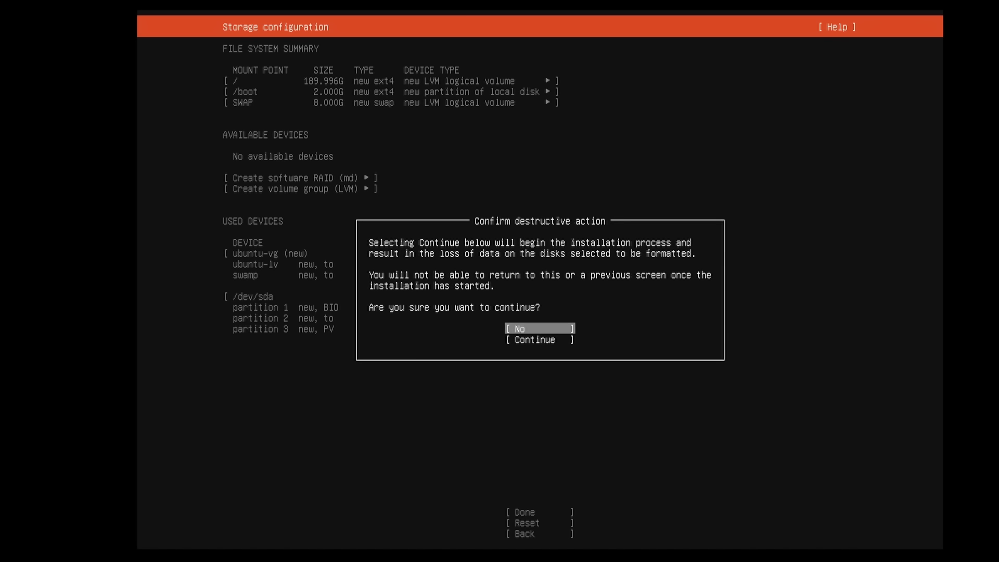
key(Down)
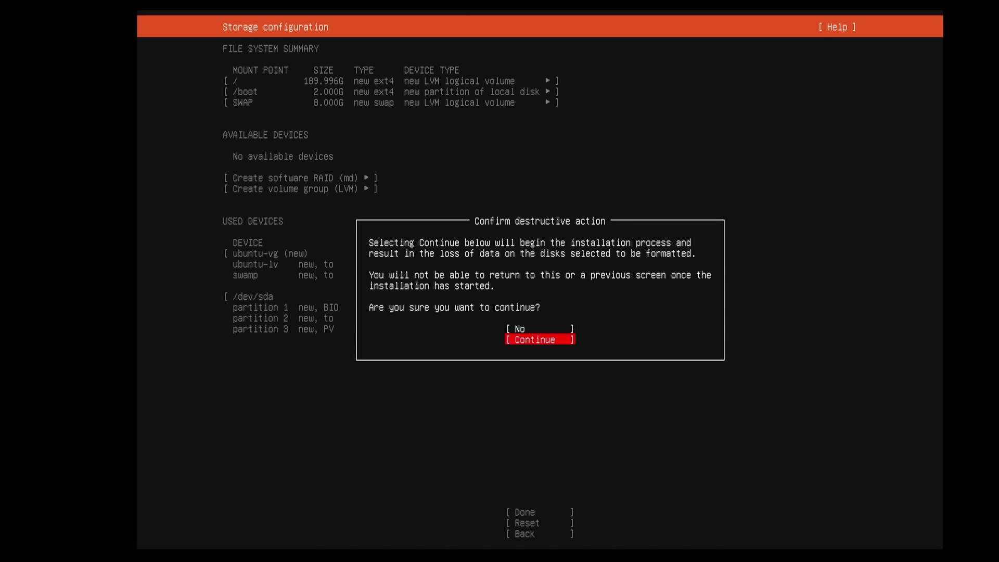
key(Return)
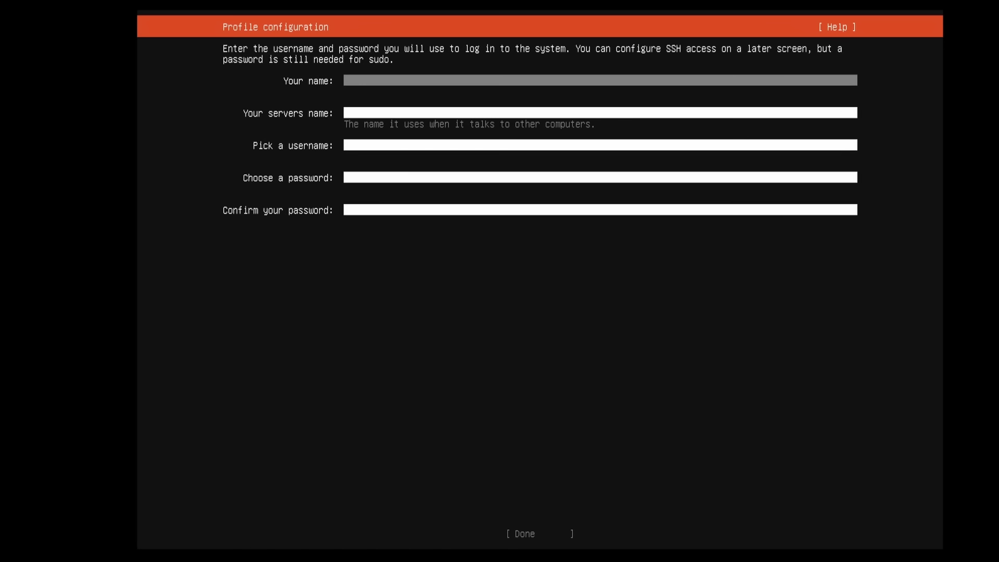
Fill in the profile with the account owner's name, the server name myhomelab and the login username
text(lucian)
key(Tab)
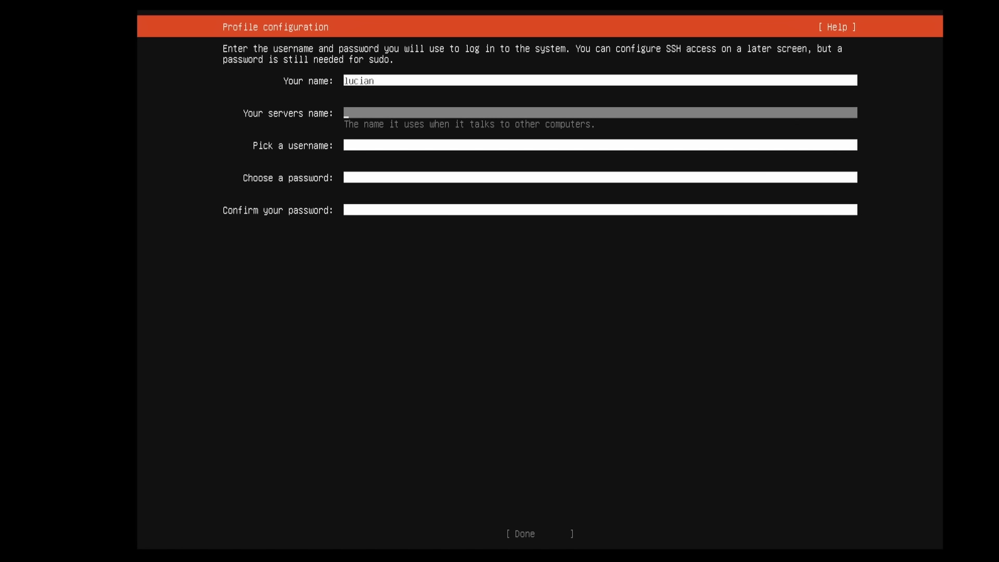
text(myhomelab)
key(Tab)
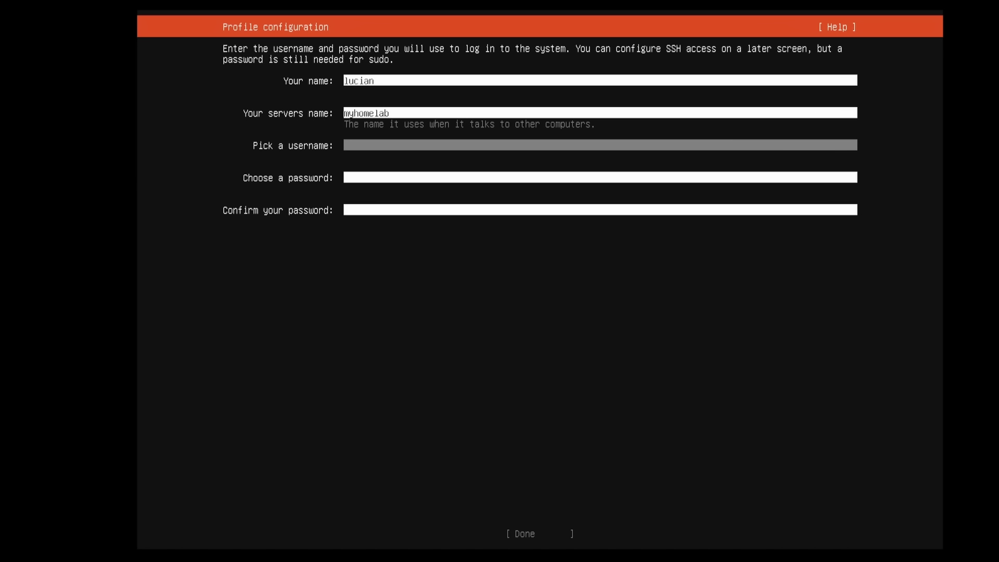
text(lucian)
key(Tab)
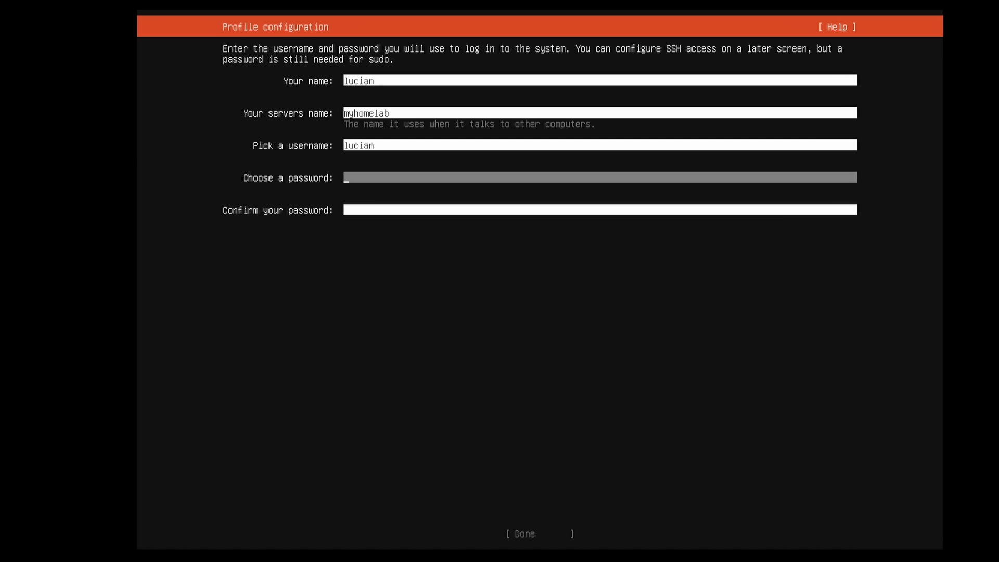
Enter the account password, repeat it in the confirmation field, and submit the profile configuration
text(********)
key(Tab)
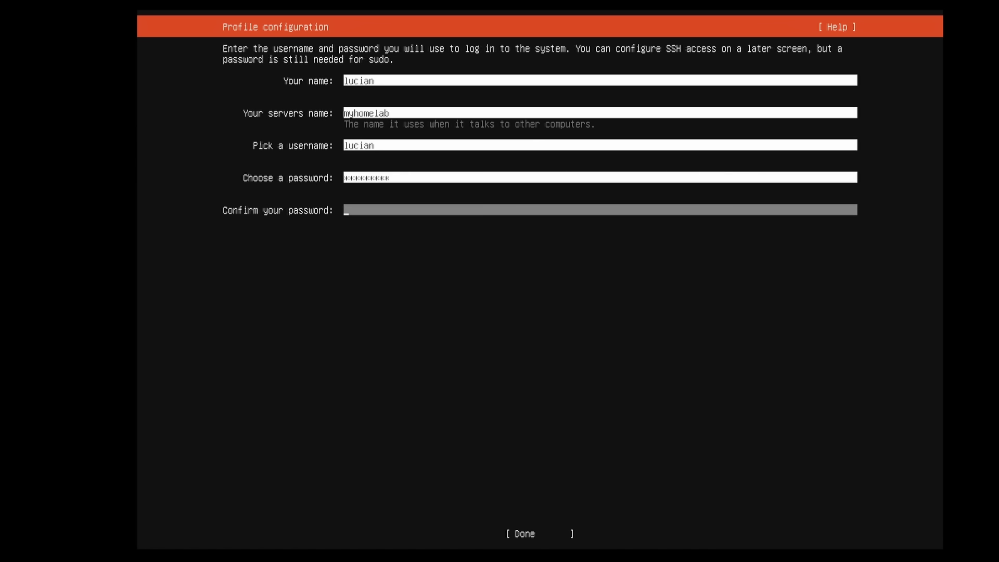
text(******)
key(Tab)
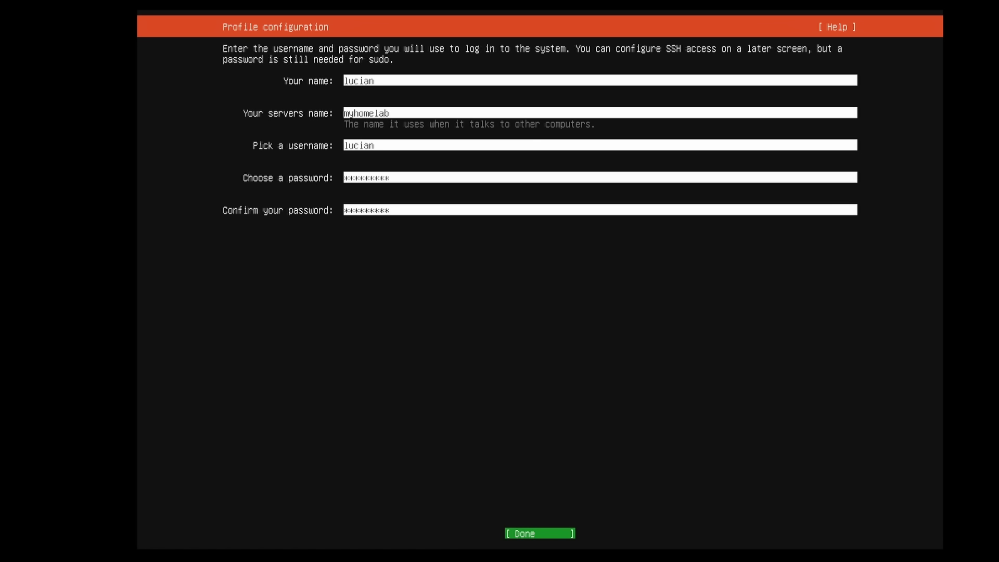
key(Return)
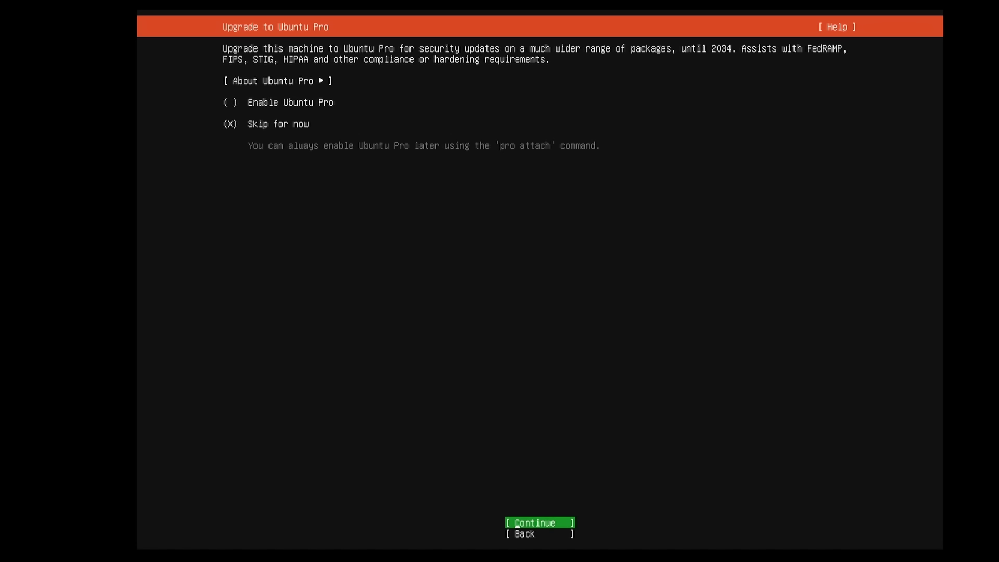
Skip Ubuntu Pro for now, then select Install OpenSSH server and accept the SSH configuration
key(Return)
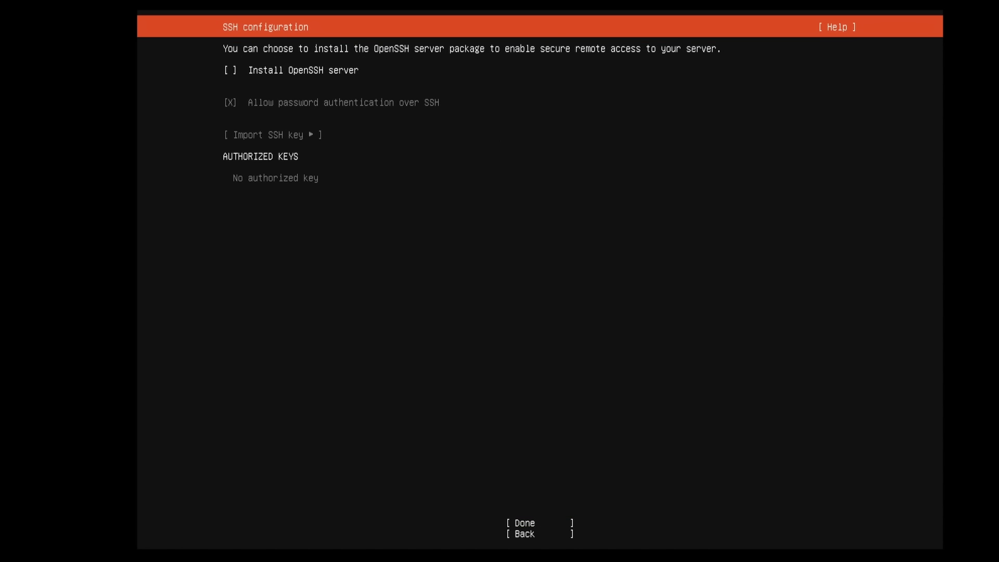
key(space)
key(Tab)
key(Tab)
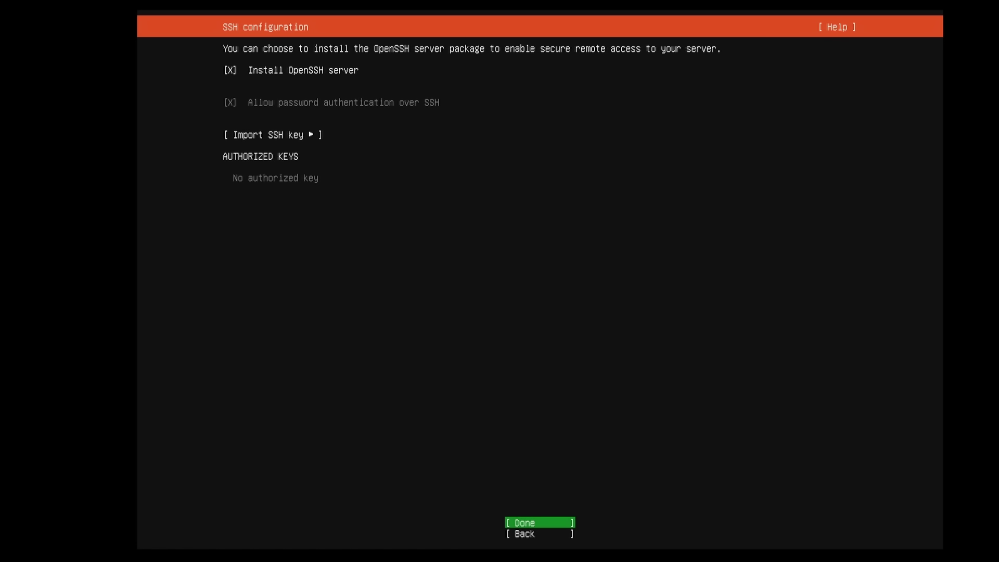
key(Return)
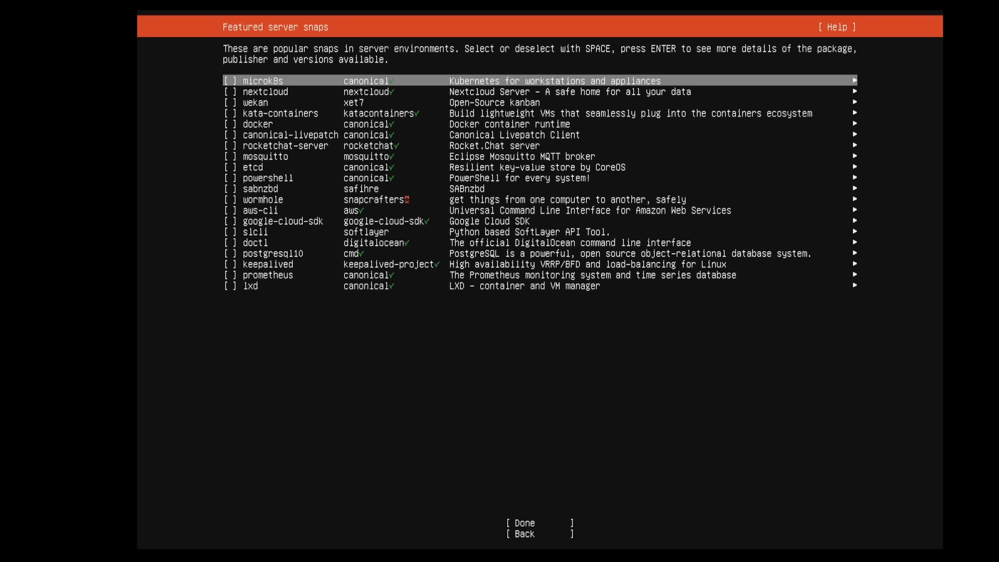
Look through the featured server snaps and continue without selecting any of them
key(Down)
key(Down)
key(Down)
key(Down)
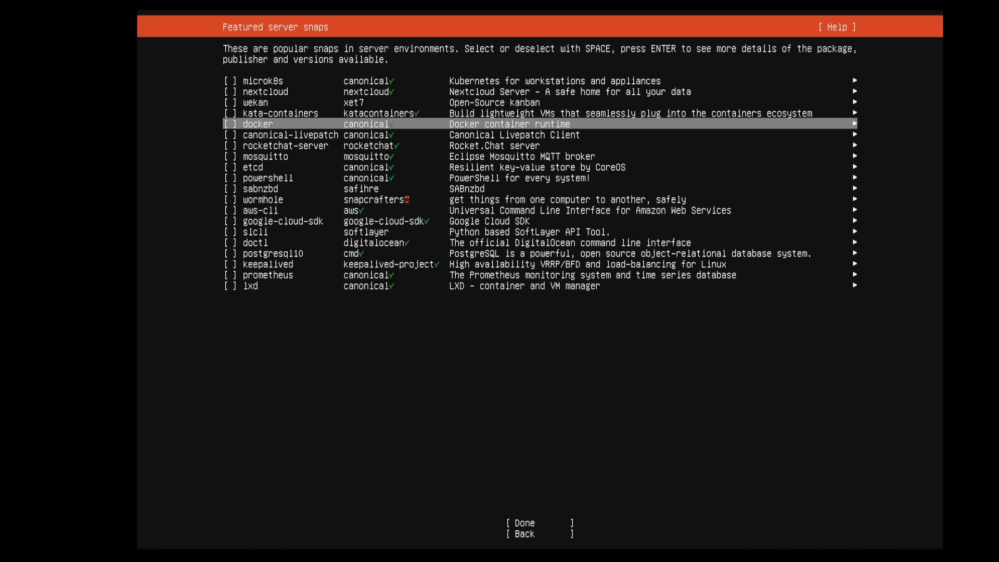
key(Up)
key(Up)
key(Up)
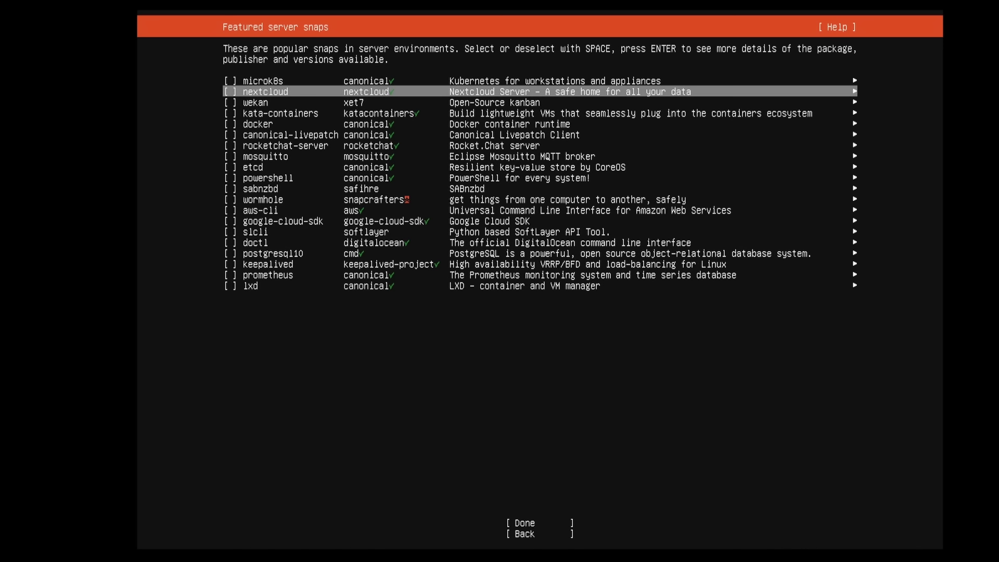
key(Tab)
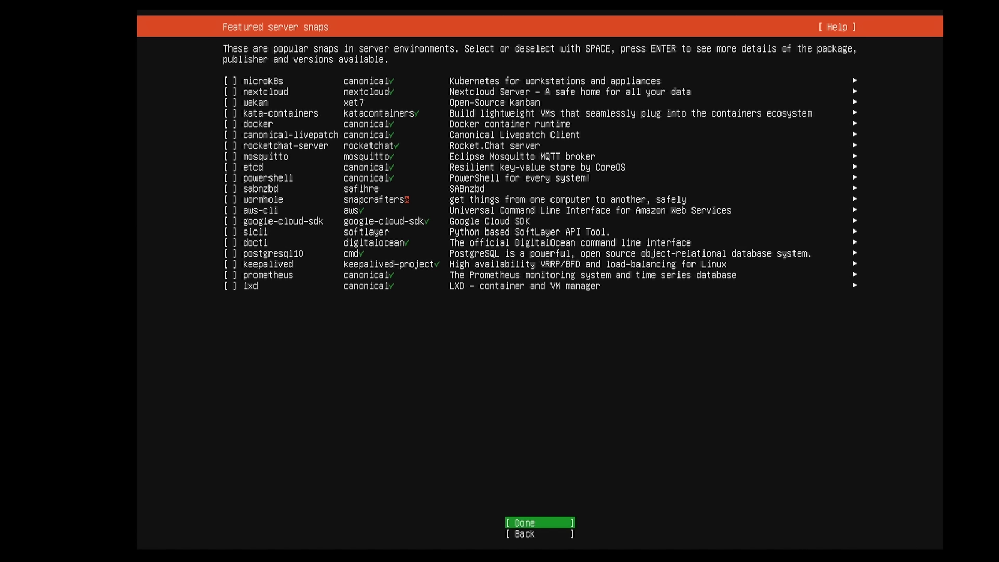
key(Return)
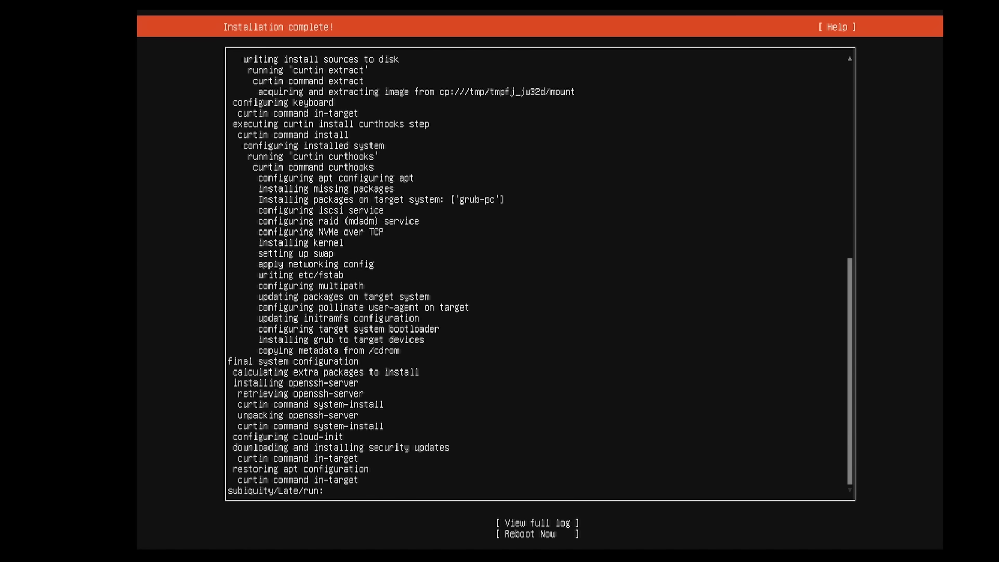
Reboot the machine from the completed installation and continue past the request to remove the installation medium
key(Tab)
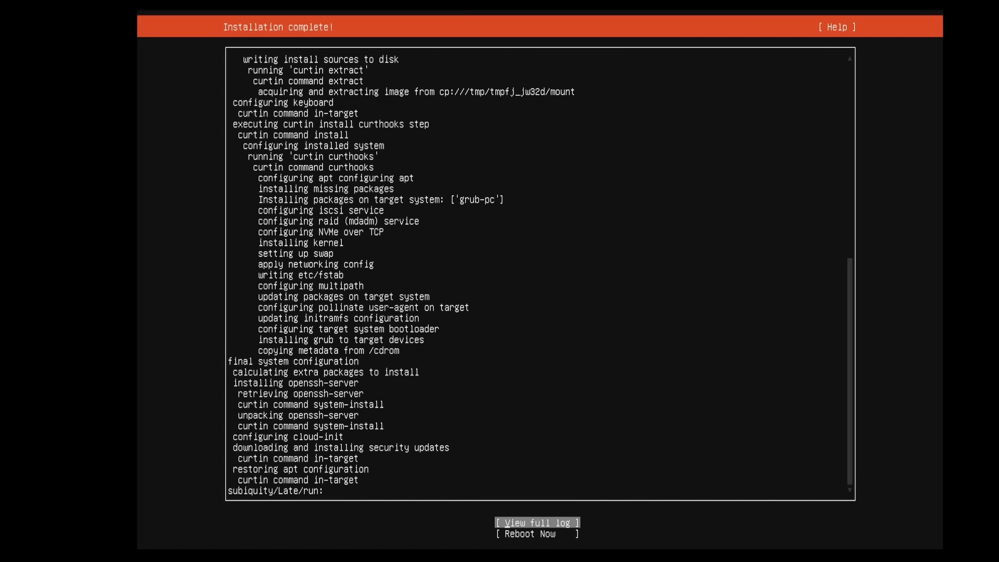
key(Down)
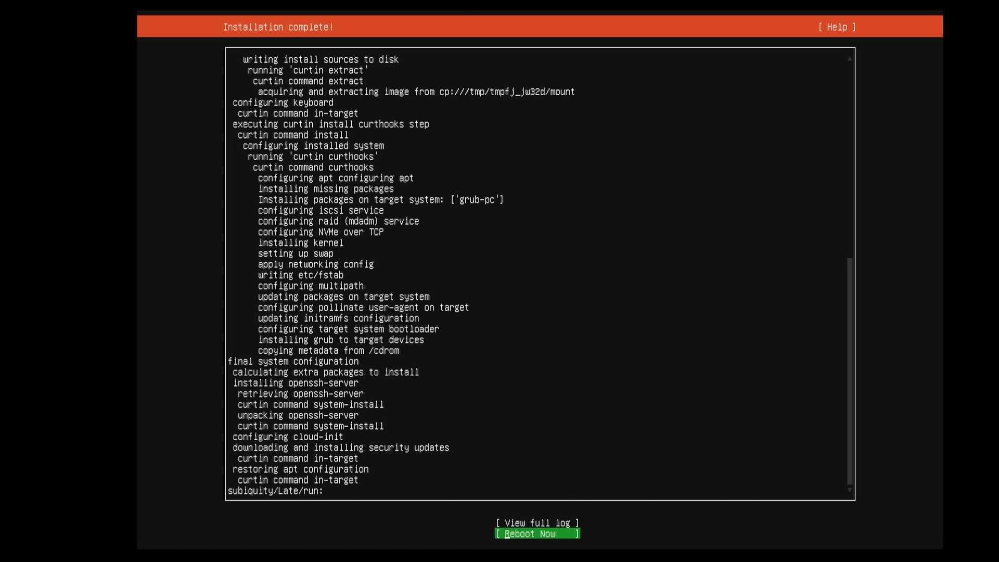
key(Return)
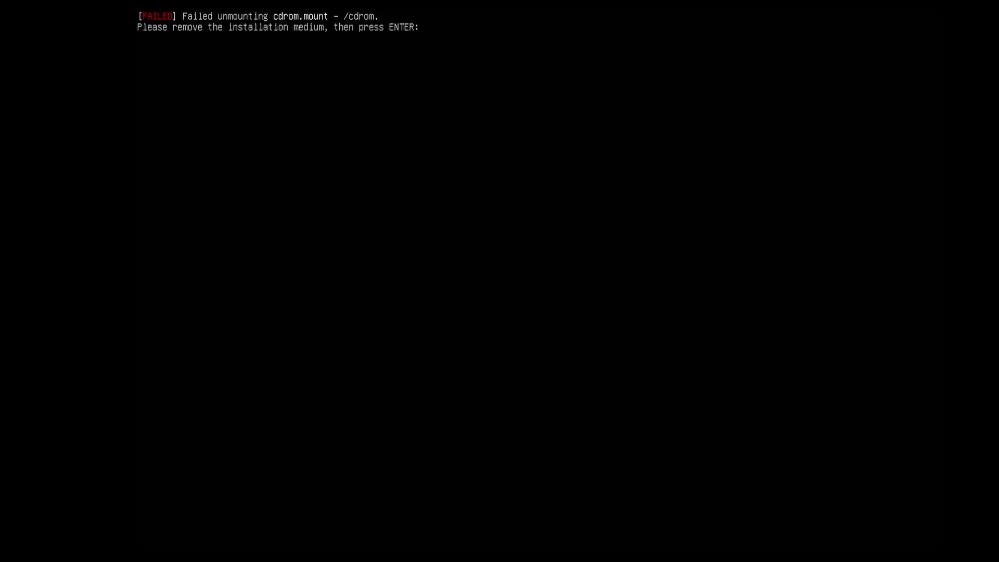
key(Return)
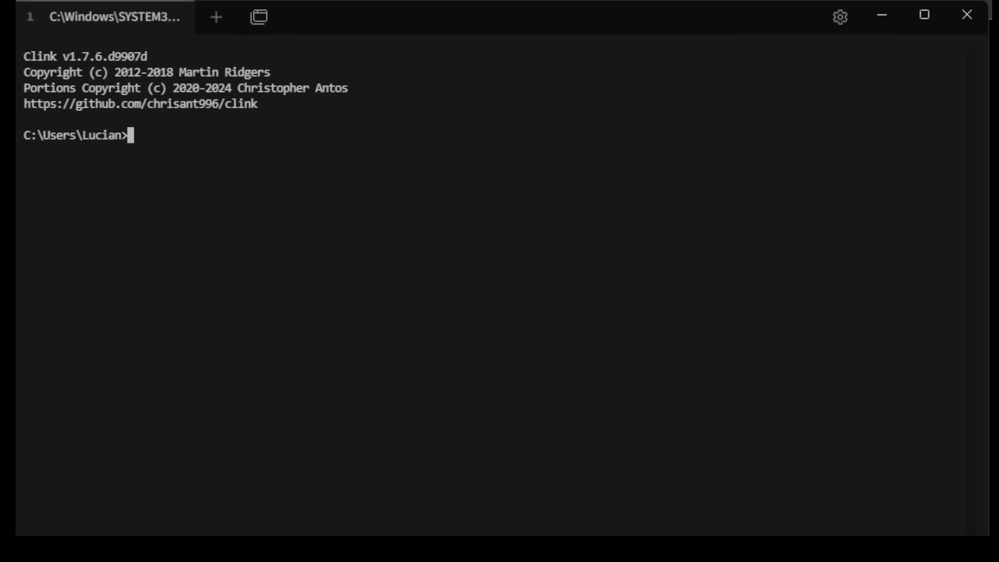
Switch to the Windows terminal and start an SSH connection to 192.168.1.150 with the server's login username
text(ssh)
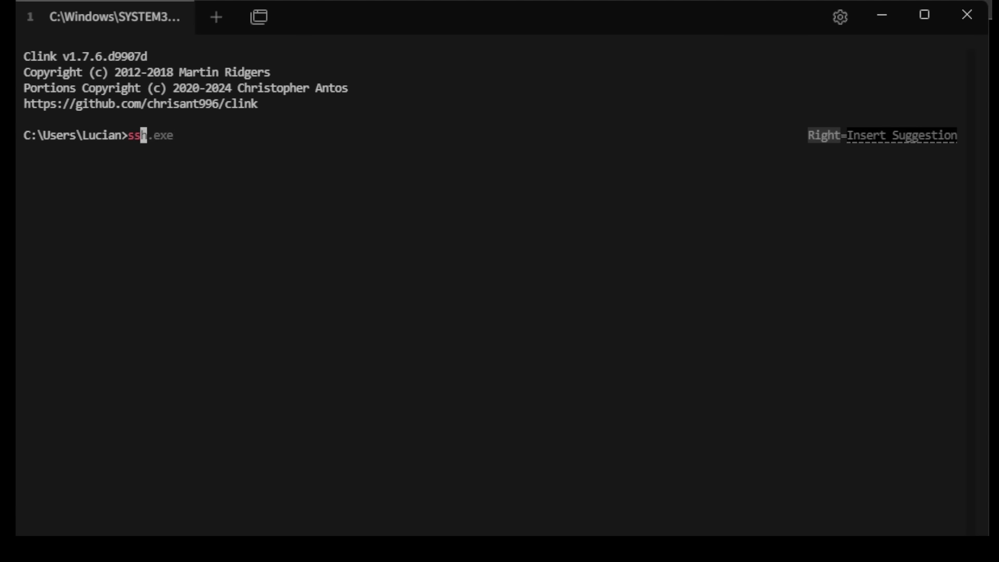
text( lucian@)
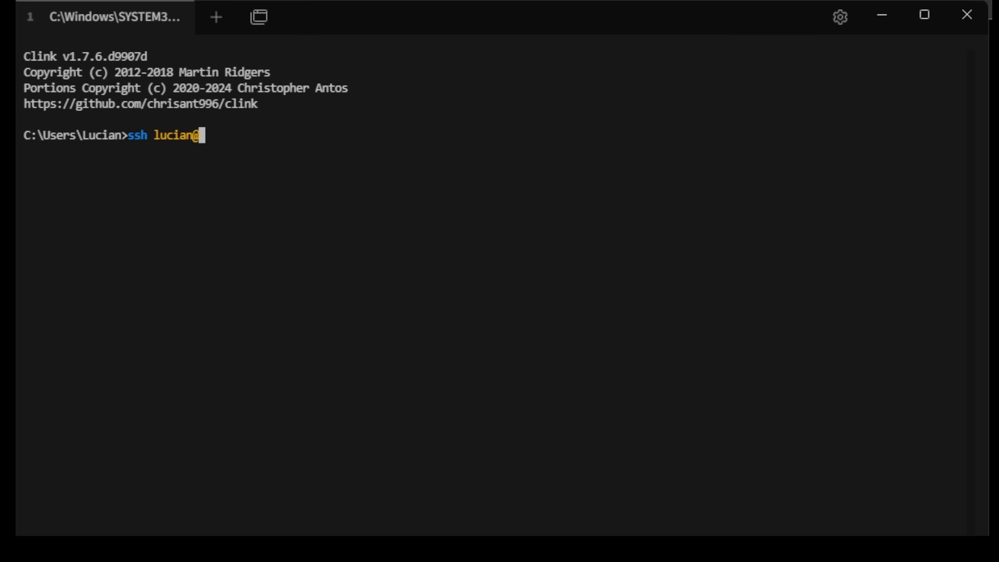
text(192.168.)
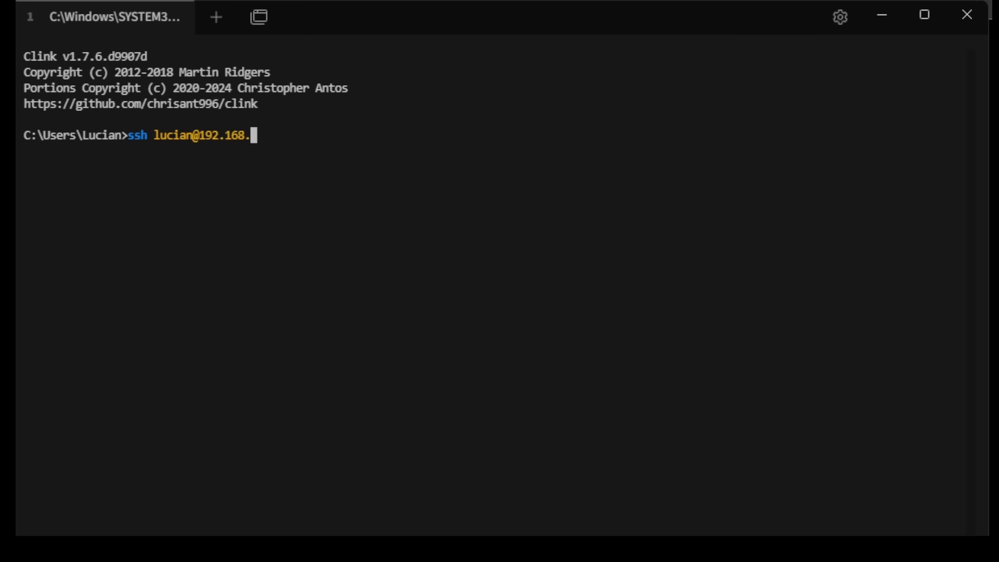
text(1.50)
key(BackSpace)
key(BackSpace)
text(150)
key(Return)
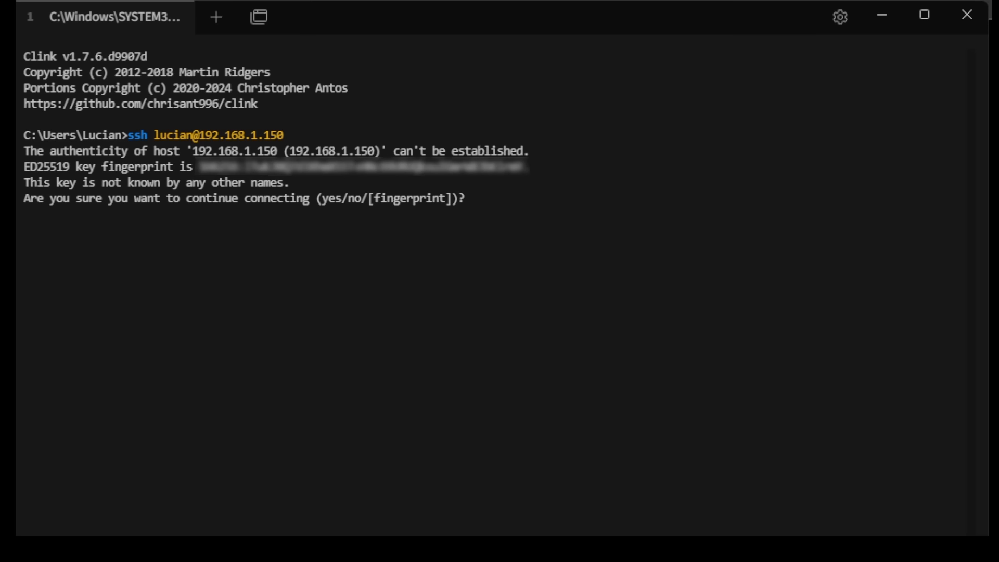
Accept the server's host key with yes and log in over SSH with the account password
text(yes)
key(Return)
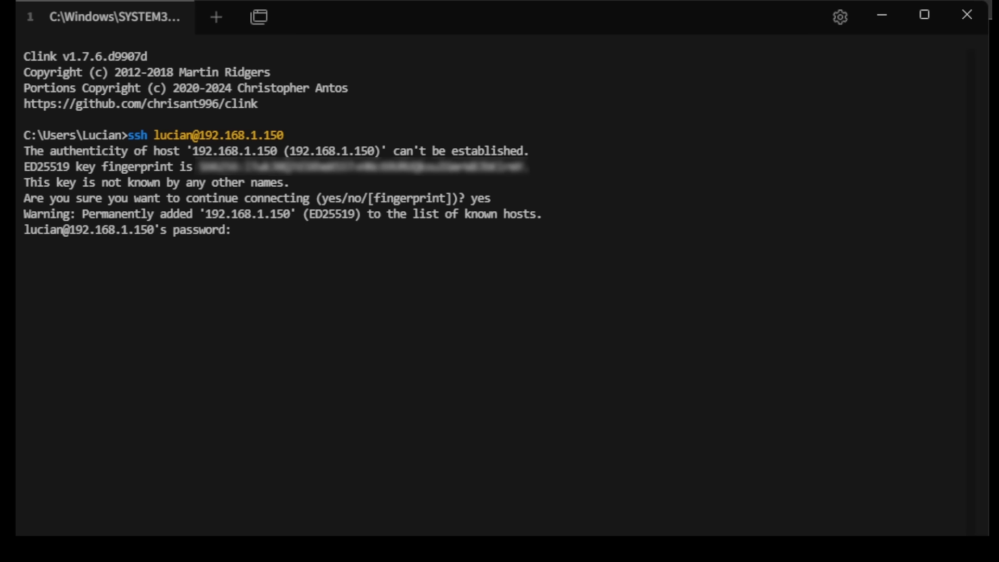
key(Return)
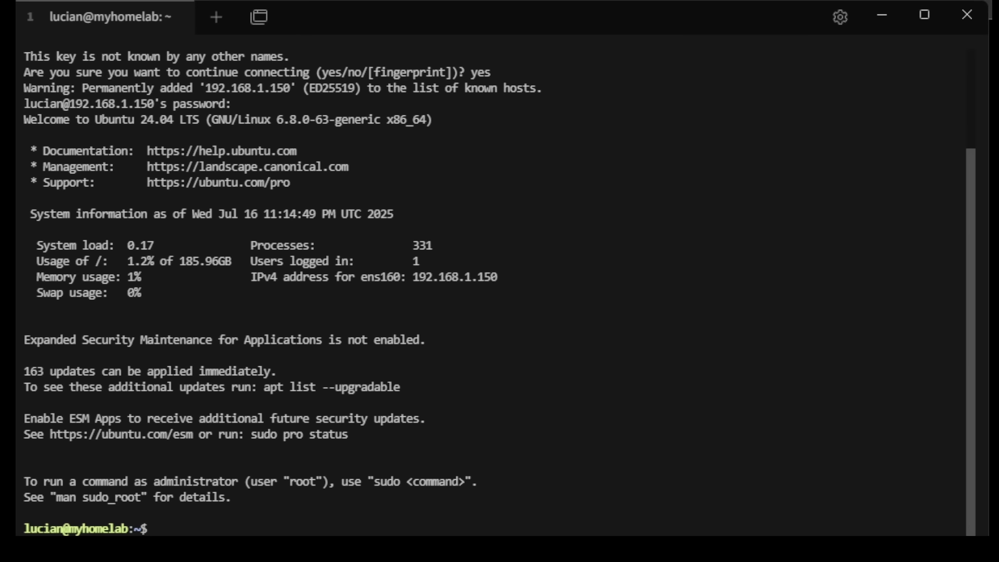
Run sudo apt update && sudo apt upgrade -y on the server and authorize it with the sudo password
text(sudo apt update && )
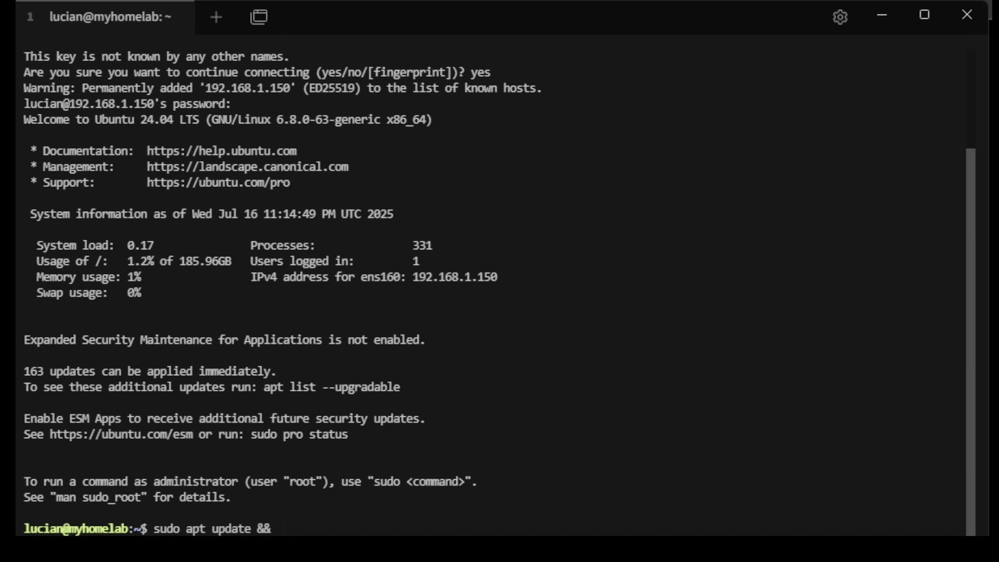
text(sudo apt upgrade -y)
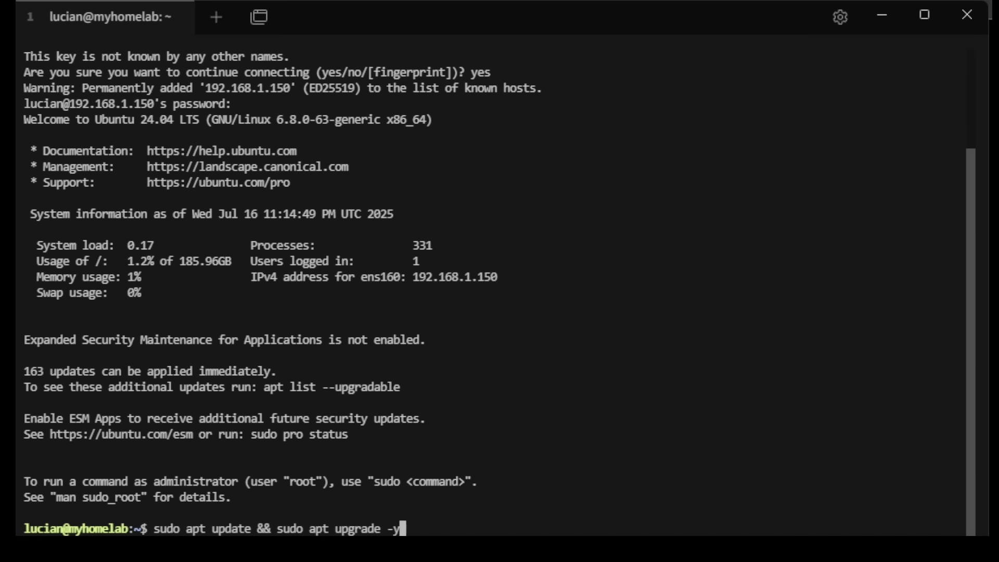
key(Return)
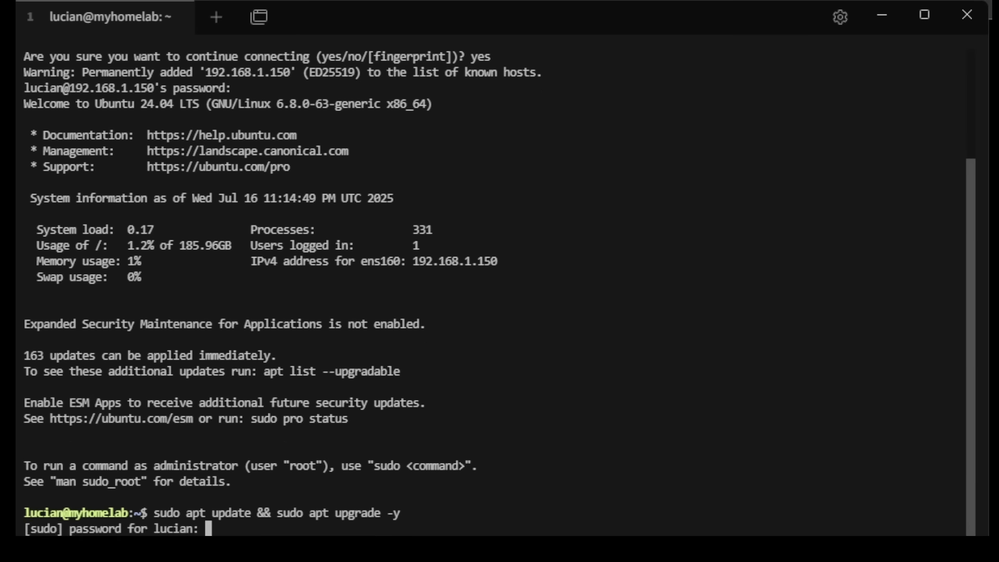
key(Return)
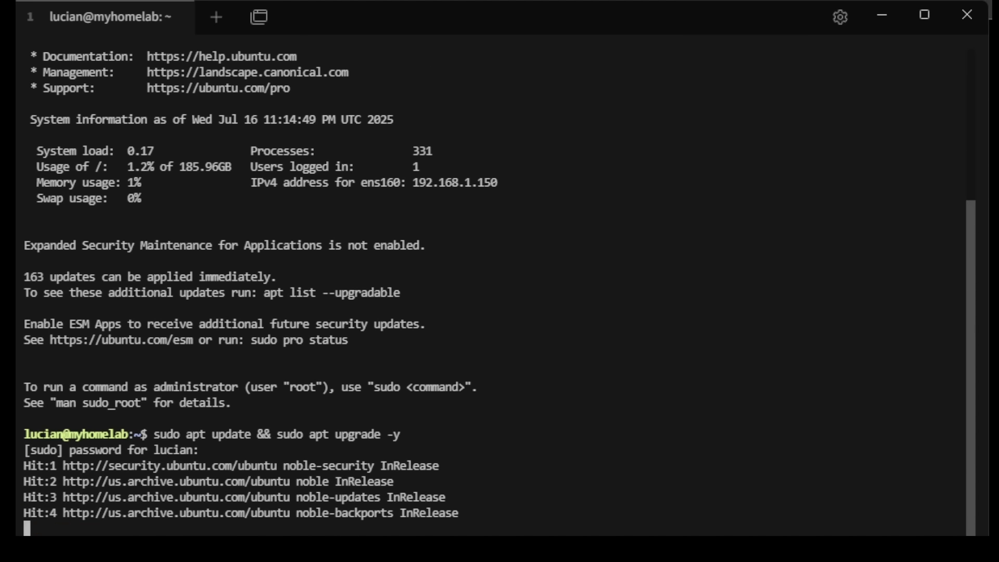